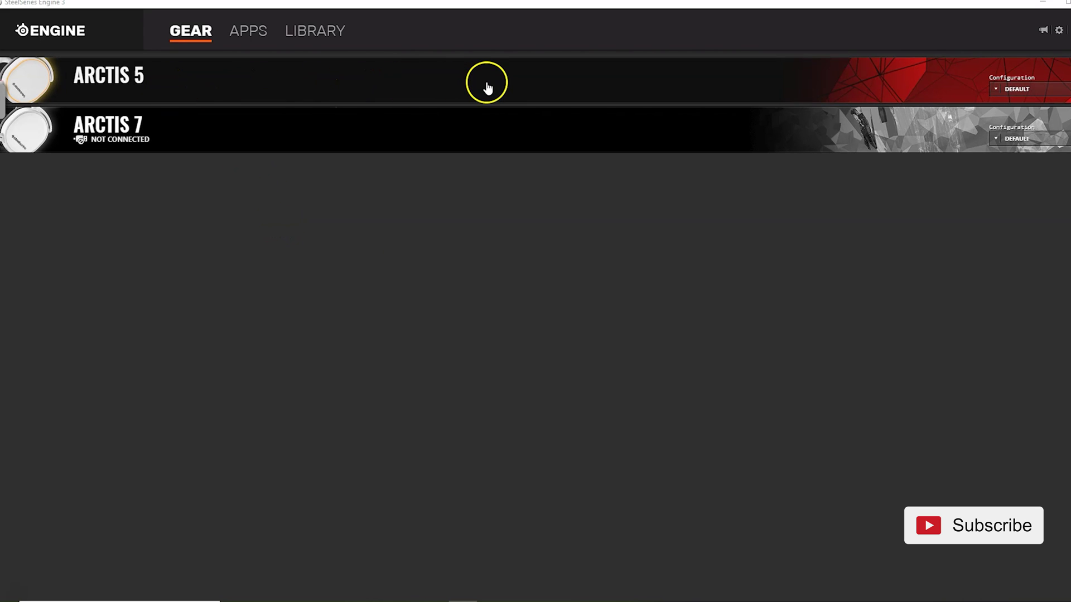
left_click(456, 88)
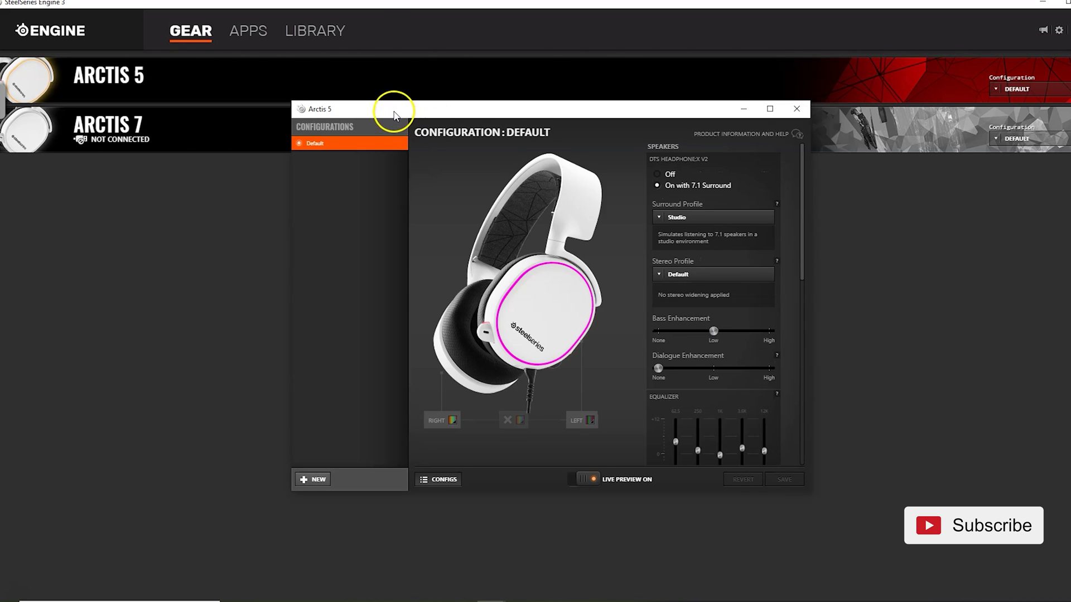
Turn DTS Headphone:X off, then back on with 7.1 Surround, for the Arctis 5
left_click_drag(393, 115, 368, 121)
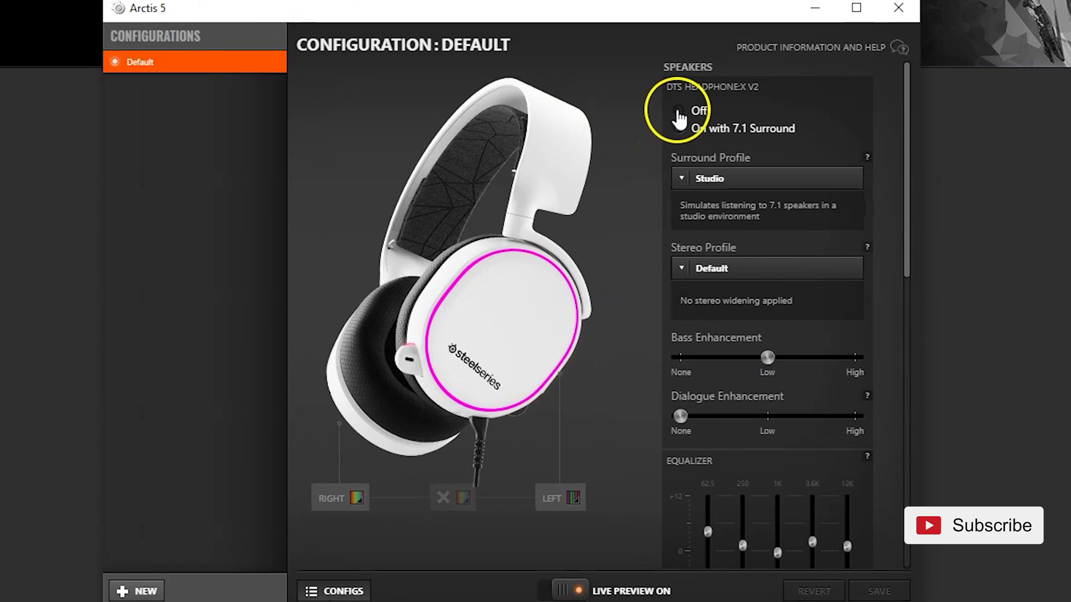
left_click(678, 112)
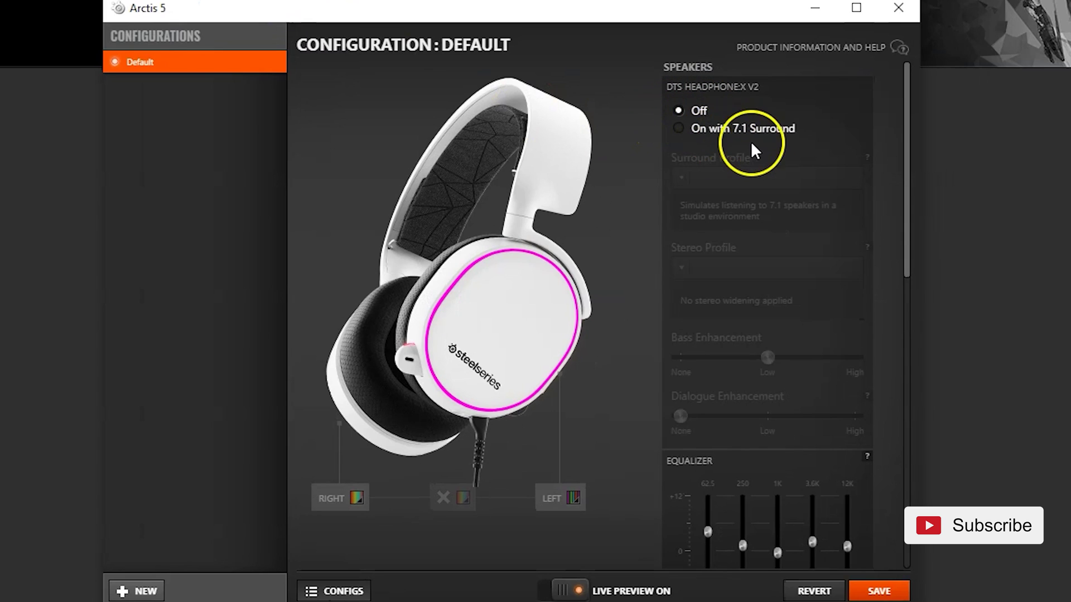
left_click(680, 129)
scroll(814, 244, "down", 10)
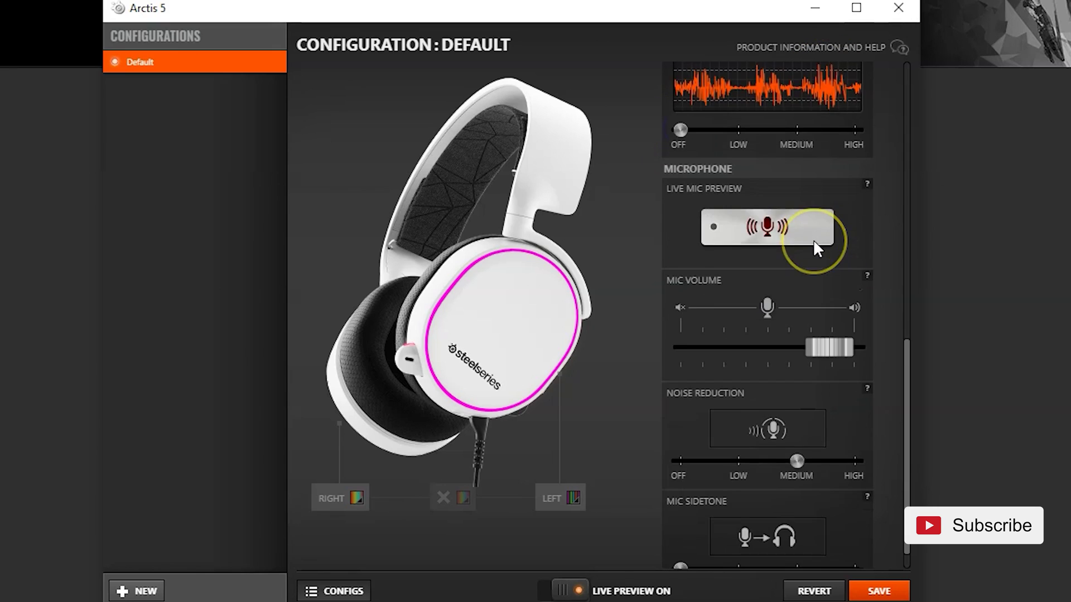
scroll(813, 239, "up", 10)
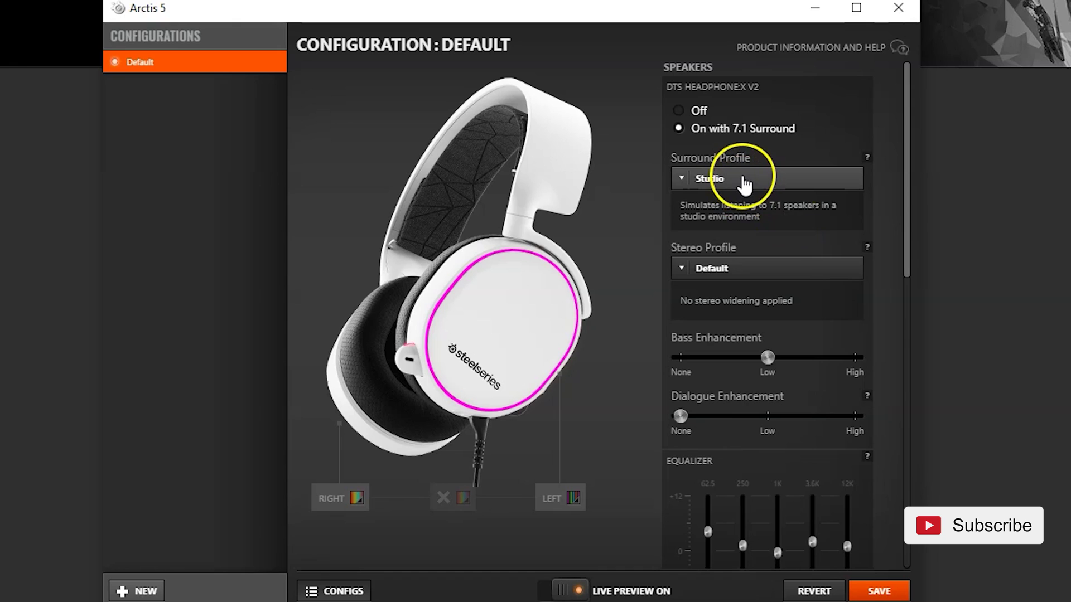
scroll(745, 182, "down", 5)
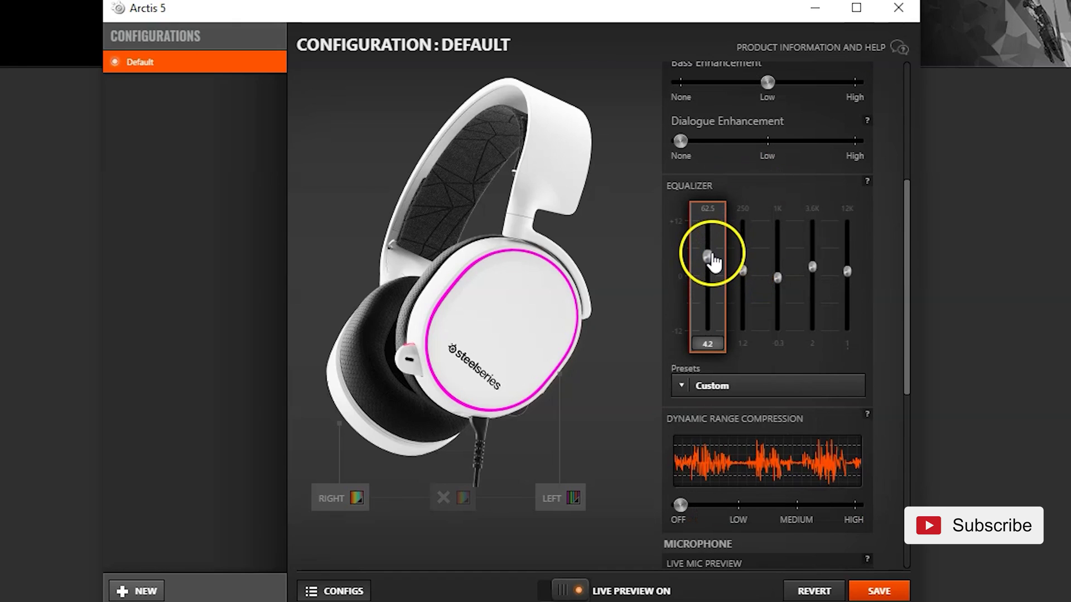
scroll(716, 259, "up", 2)
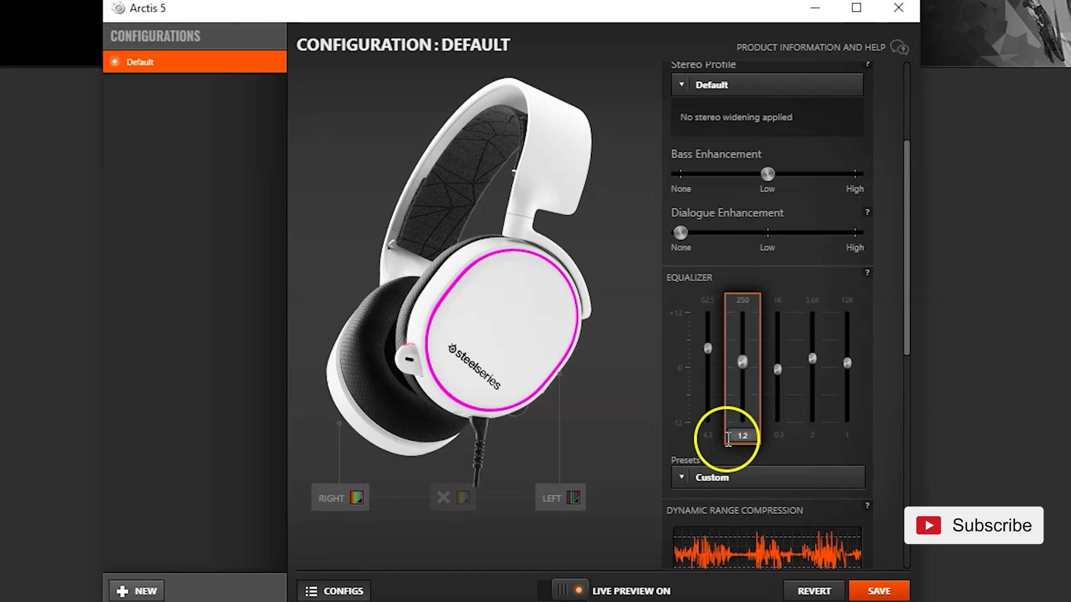
scroll(728, 438, "up", 4)
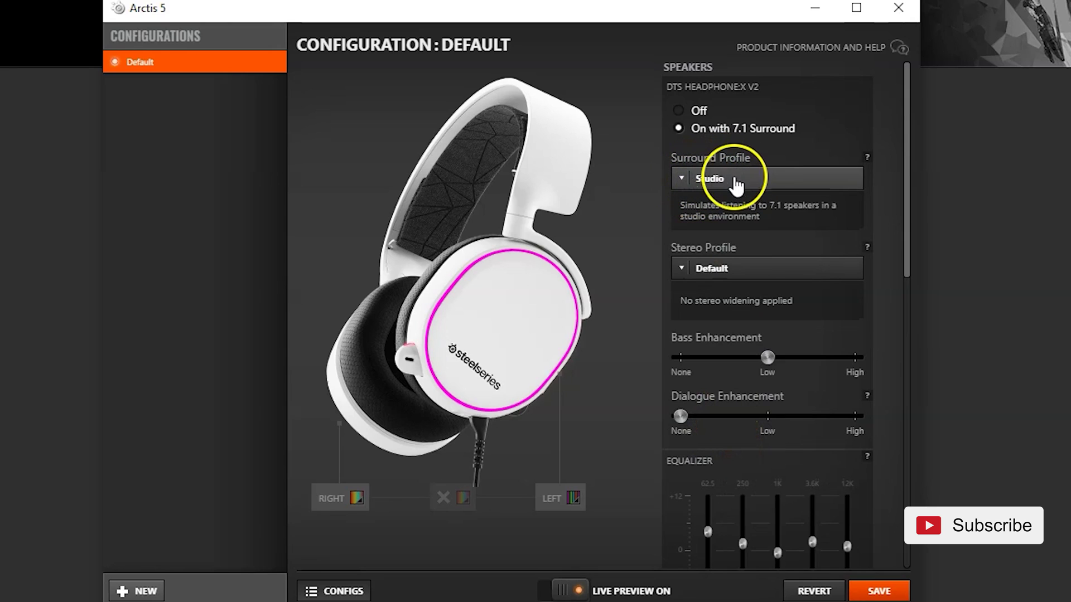
Check the surround profile list and keep the Studio profile
left_click(691, 189)
left_click(841, 125)
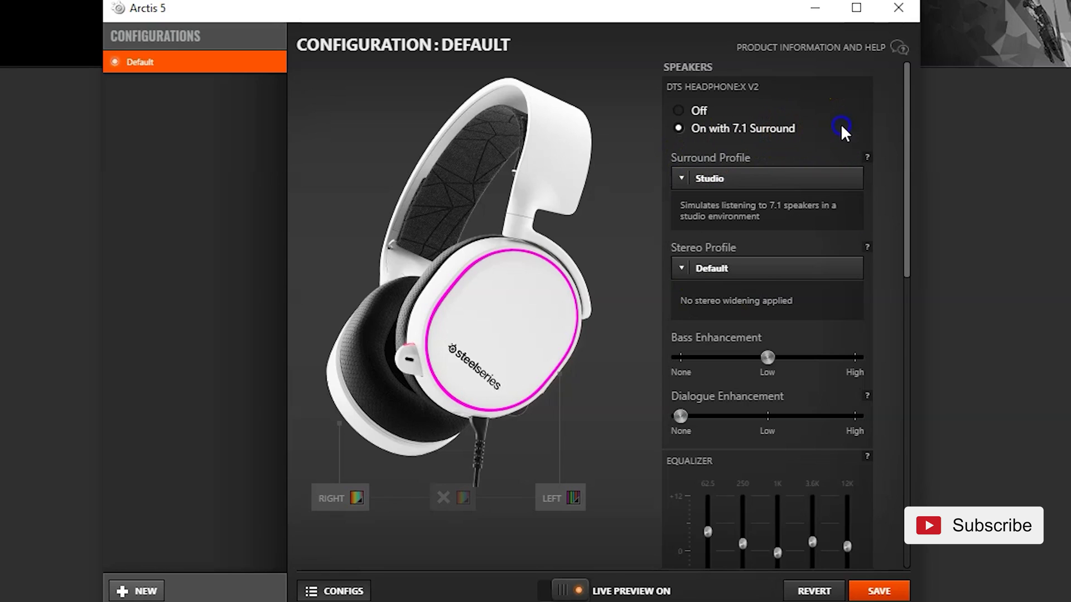
scroll(720, 220, "down", 1)
scroll(714, 201, "up", 1)
Set the equalizer to a Custom preset (4.3, 1.7, -0.3, 2, 1) with dynamic range compression off
left_click(768, 363)
scroll(770, 346, "down", 3)
scroll(744, 177, "up", 2)
scroll(748, 296, "down", 2)
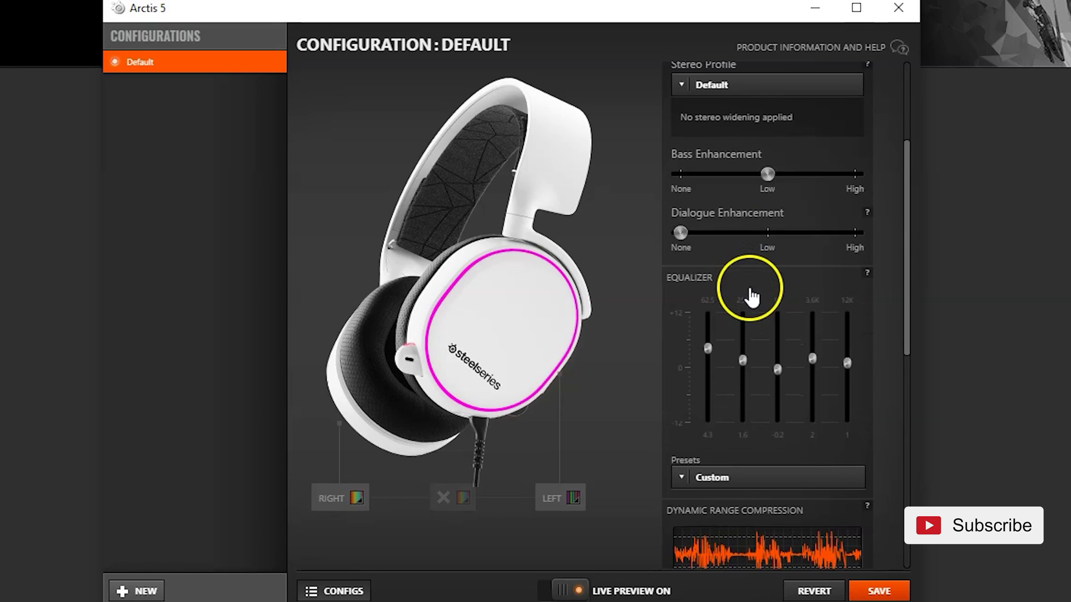
scroll(760, 231, "down", 2)
scroll(770, 240, "up", 2)
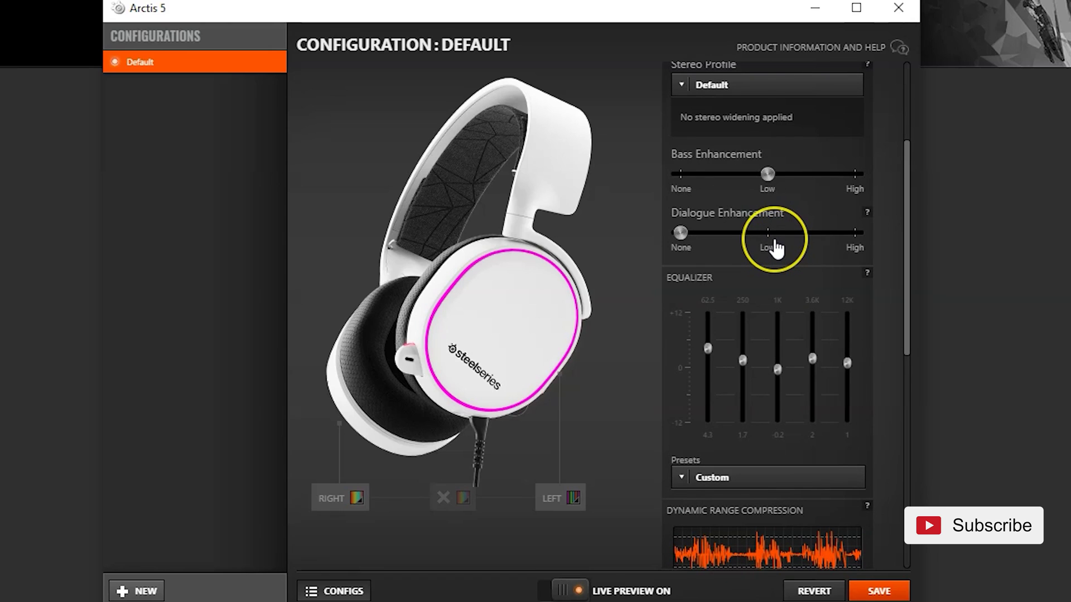
left_click(748, 273)
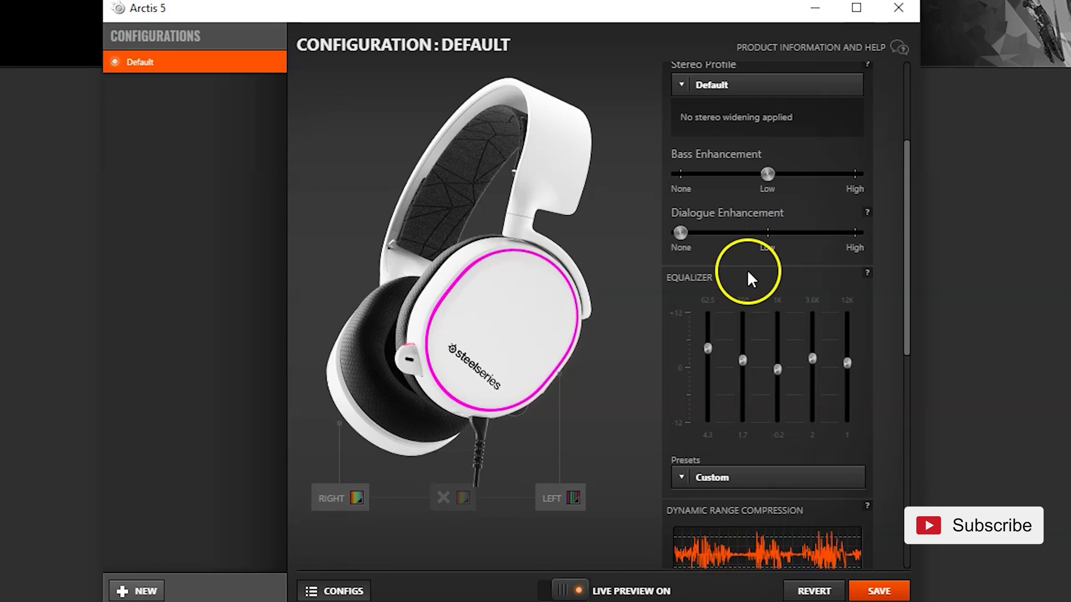
scroll(754, 268, "down", 5)
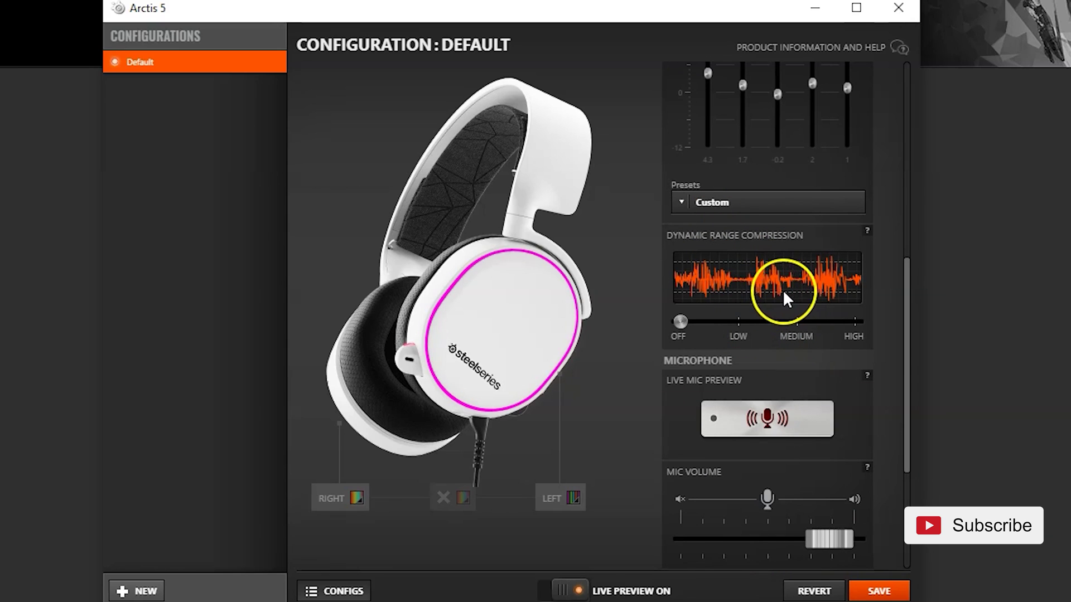
scroll(781, 290, "down", 2)
scroll(780, 290, "up", 5)
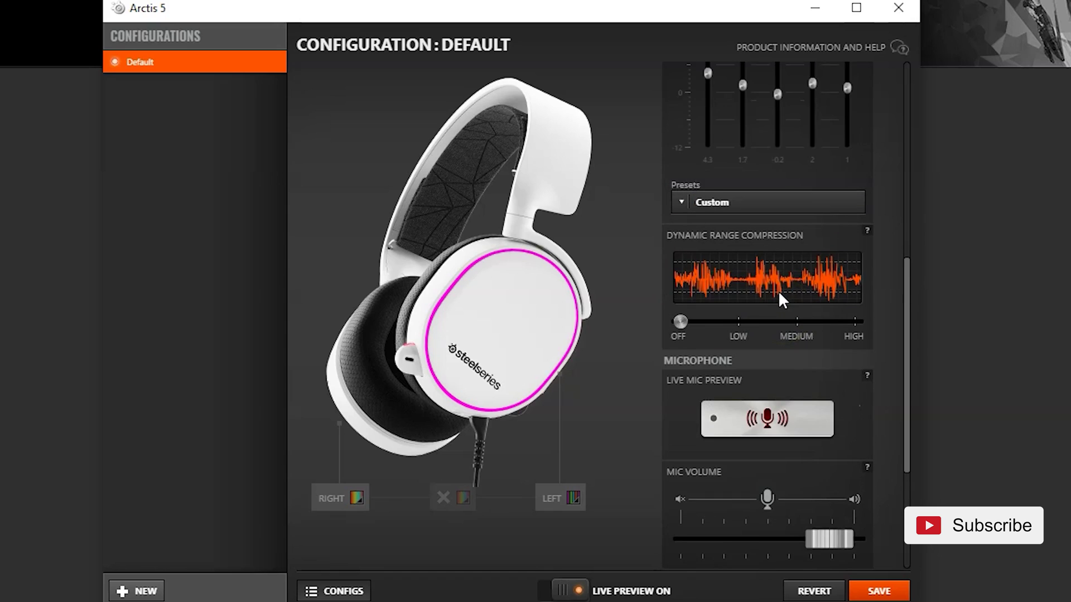
scroll(791, 347, "down", 3)
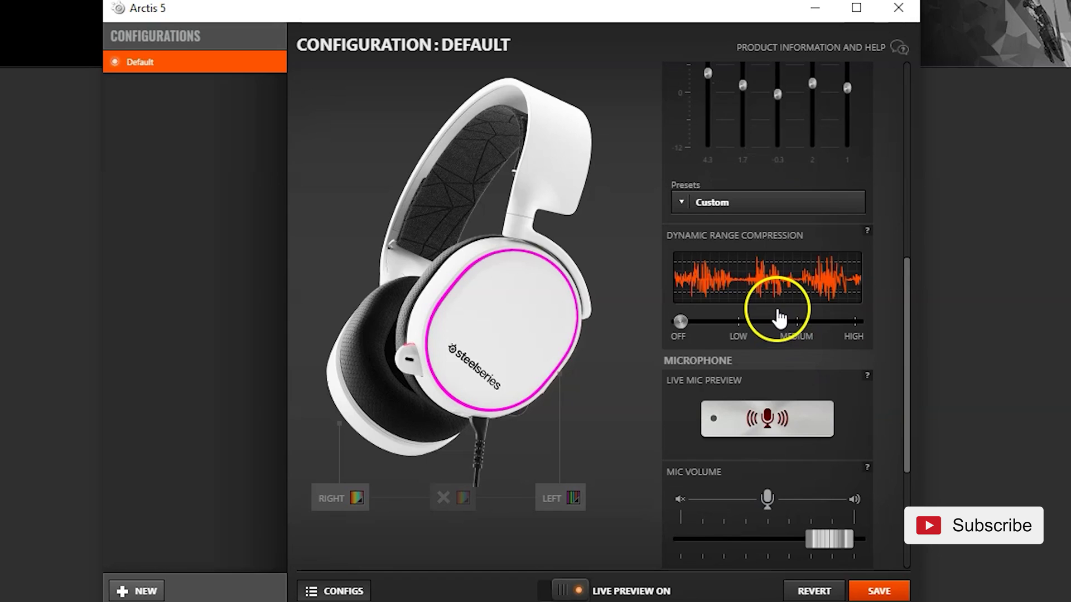
scroll(788, 323, "down", 2)
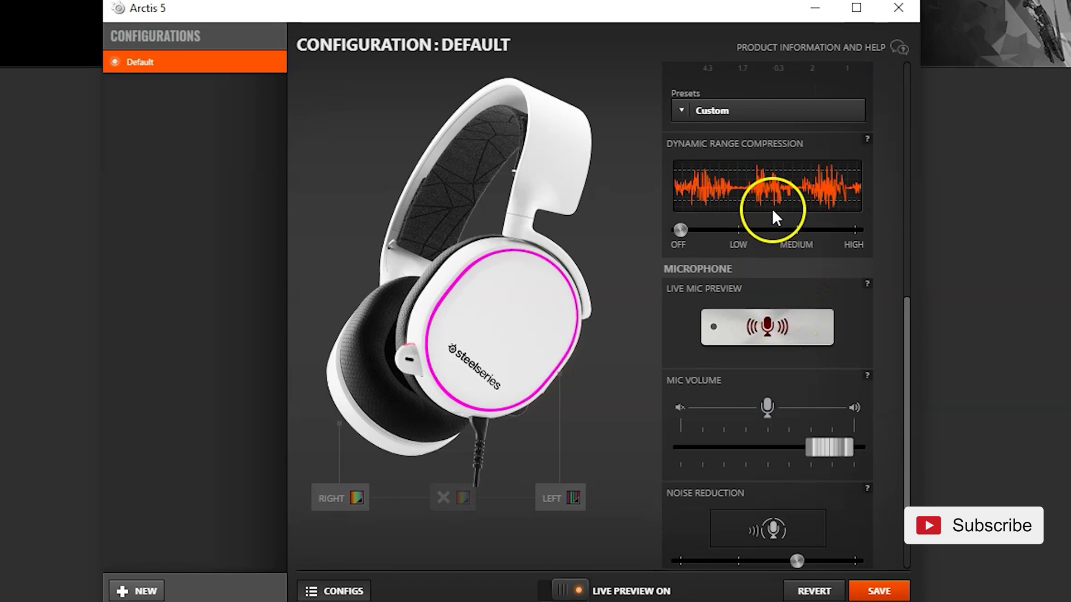
scroll(786, 239, "down", 2)
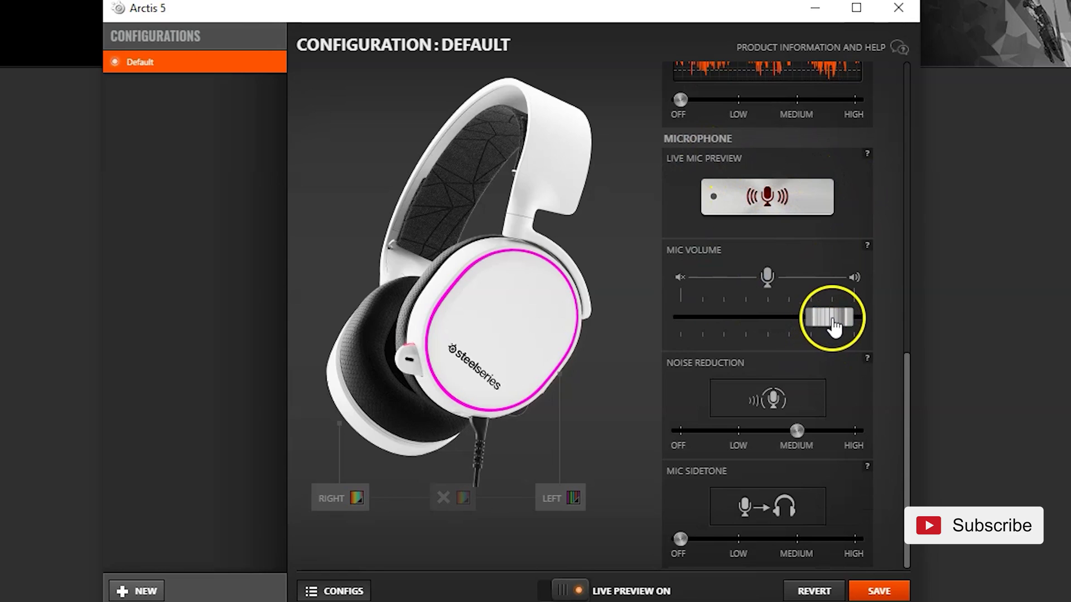
Push the Mic Volume slider toward maximum, then return to the top of the settings panel
left_click_drag(831, 318, 863, 317)
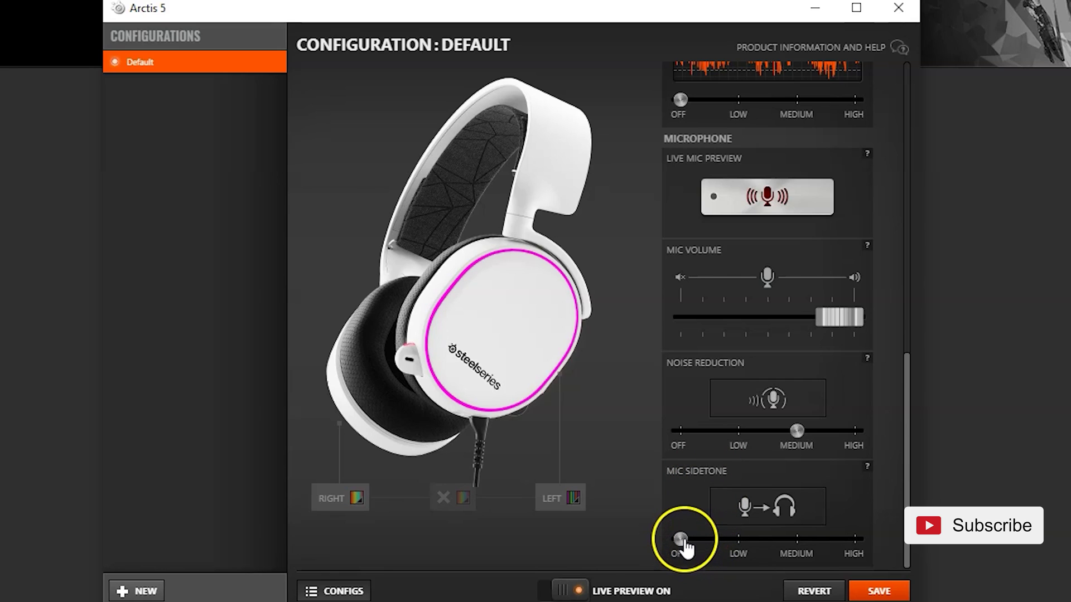
scroll(781, 415, "up", 6)
scroll(793, 416, "up", 5)
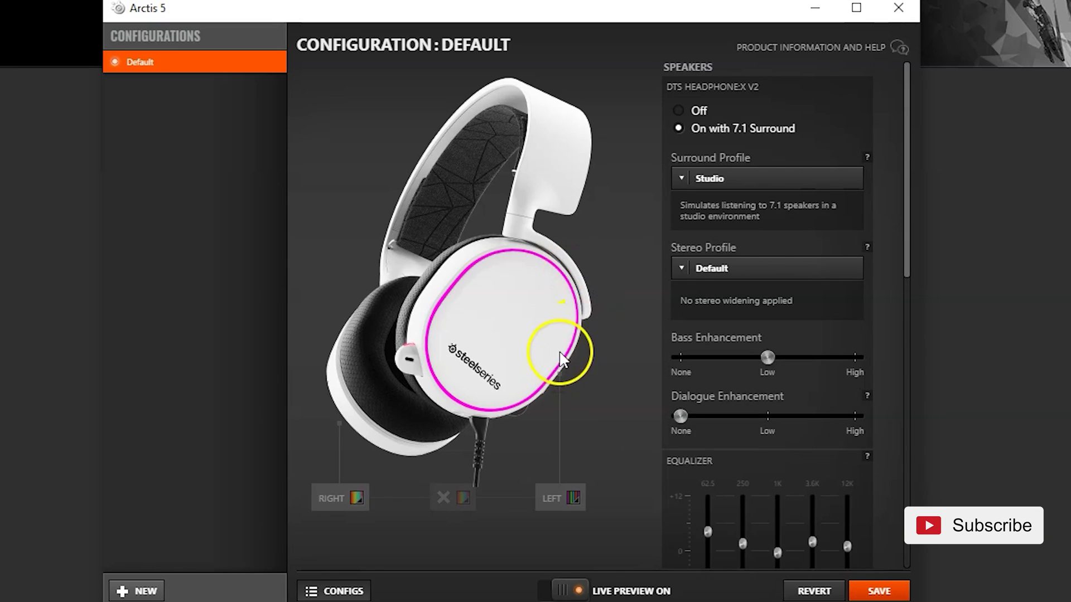
Give the left earcup a Steady illumination effect in red (ff0900)
scroll(576, 336, "down", 3)
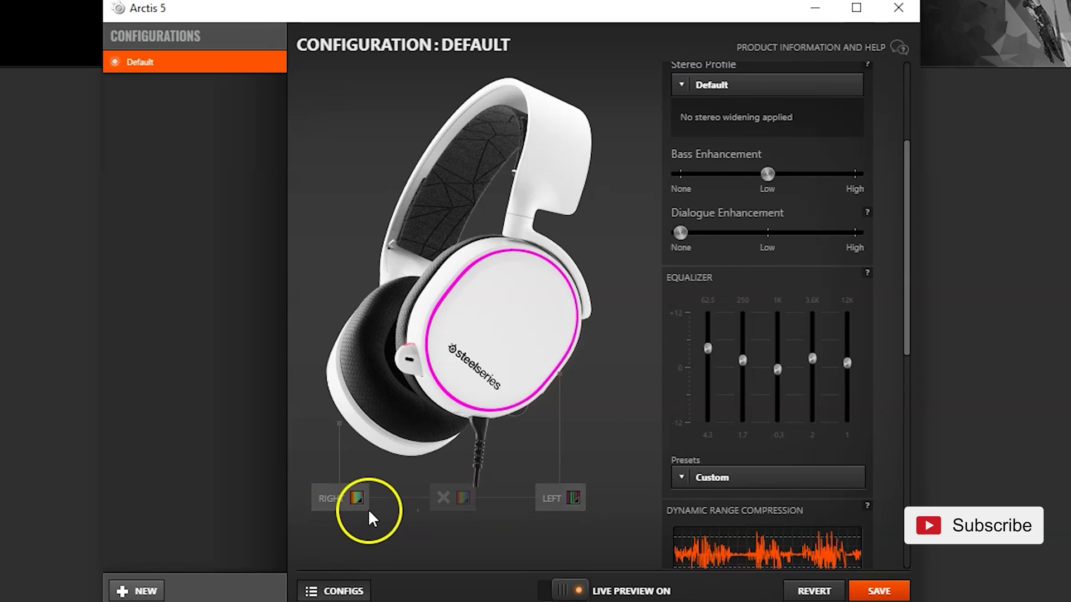
left_click(555, 501)
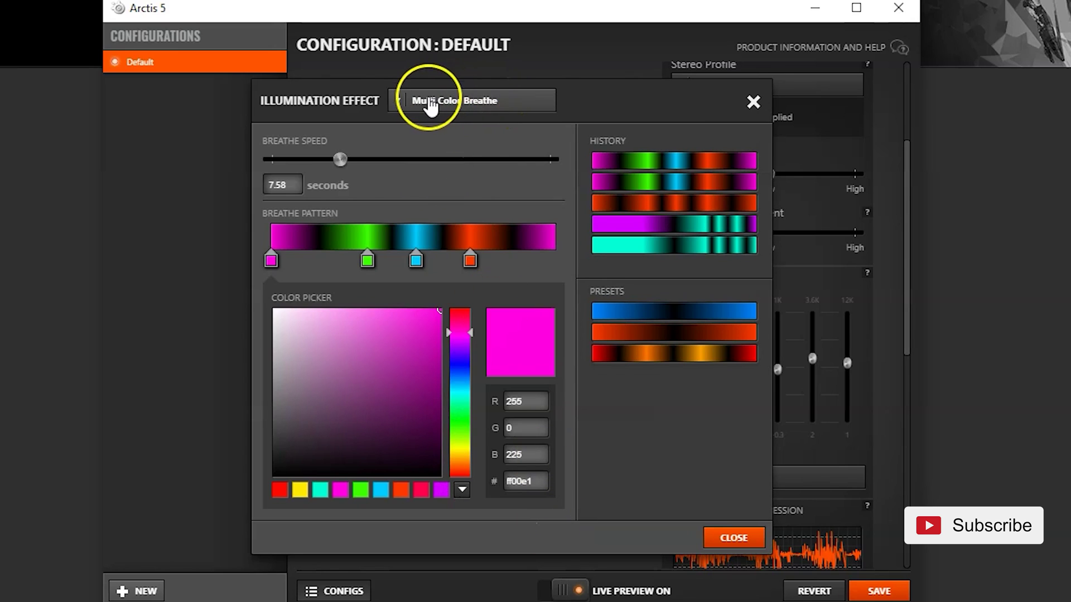
left_click(396, 101)
left_click(417, 133)
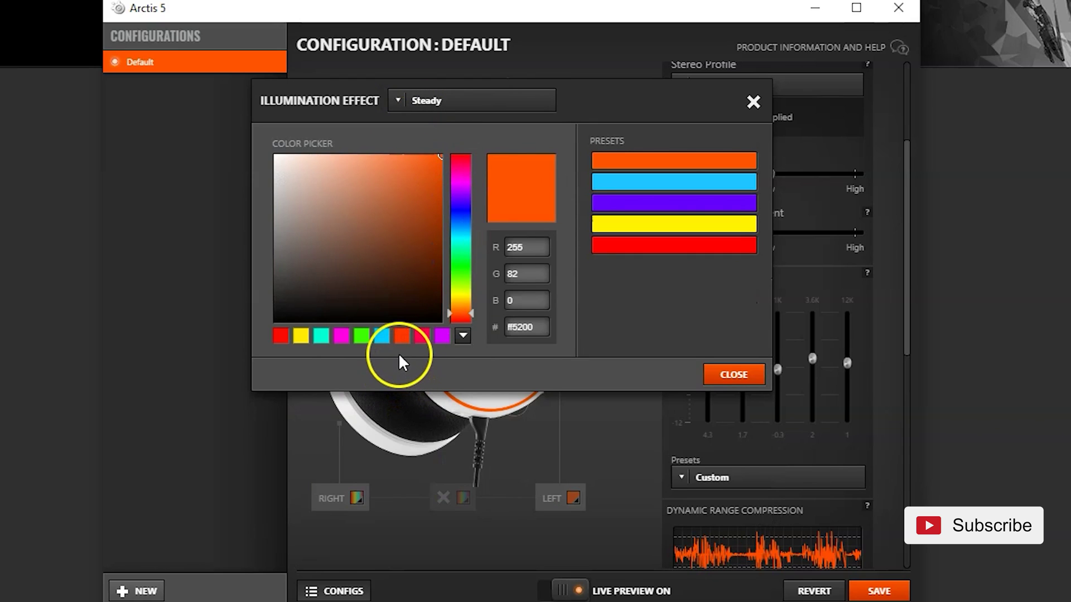
left_click(280, 336)
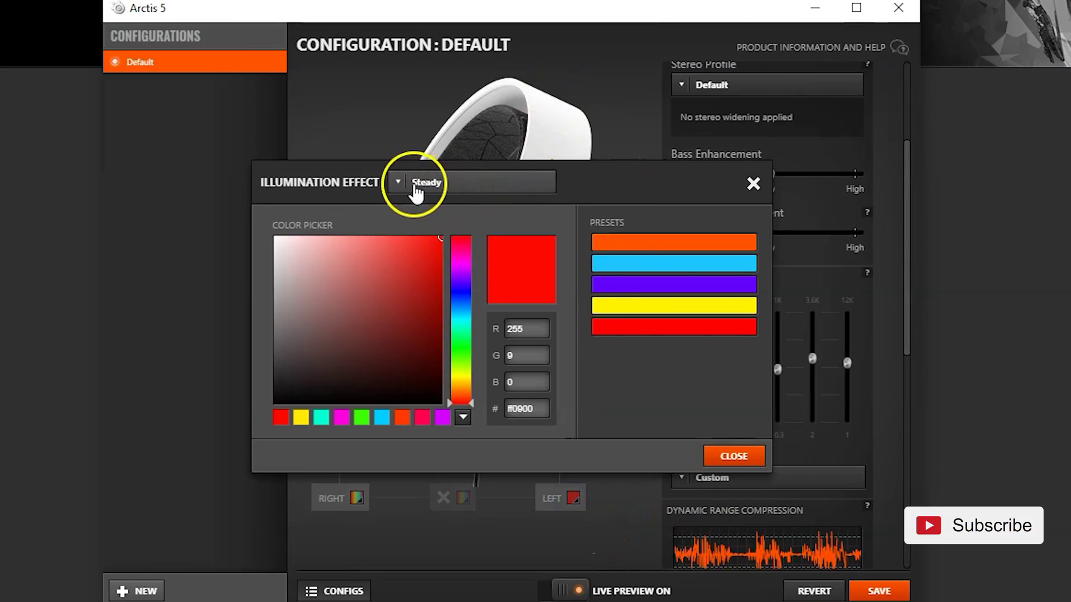
left_click(416, 190)
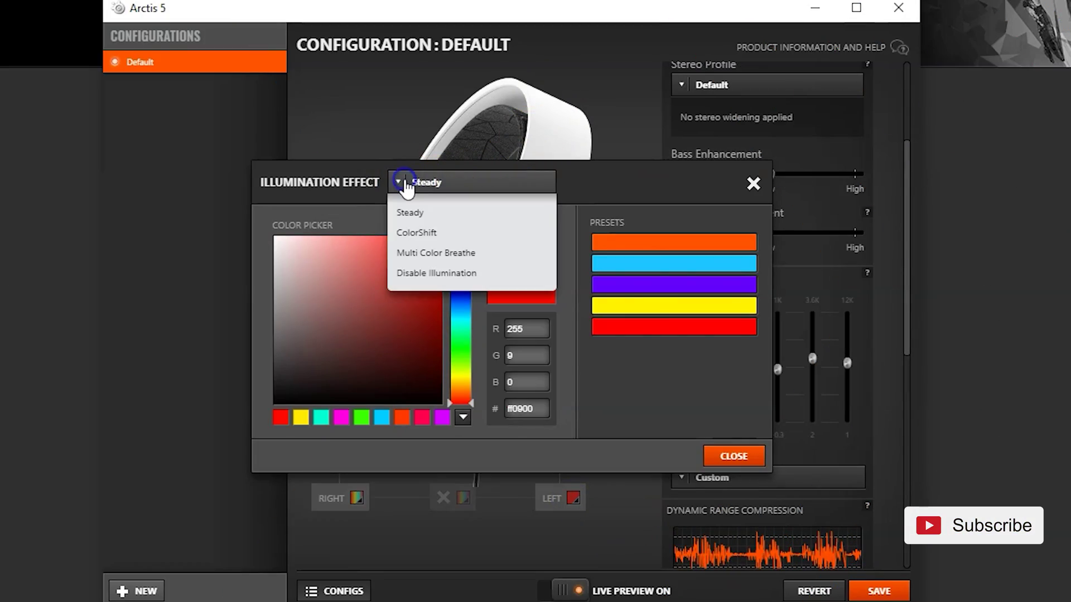
Choose ColorShift, add ten rainbow stops along the pattern bar, and slow the cycle to 7.58 seconds
left_click(446, 234)
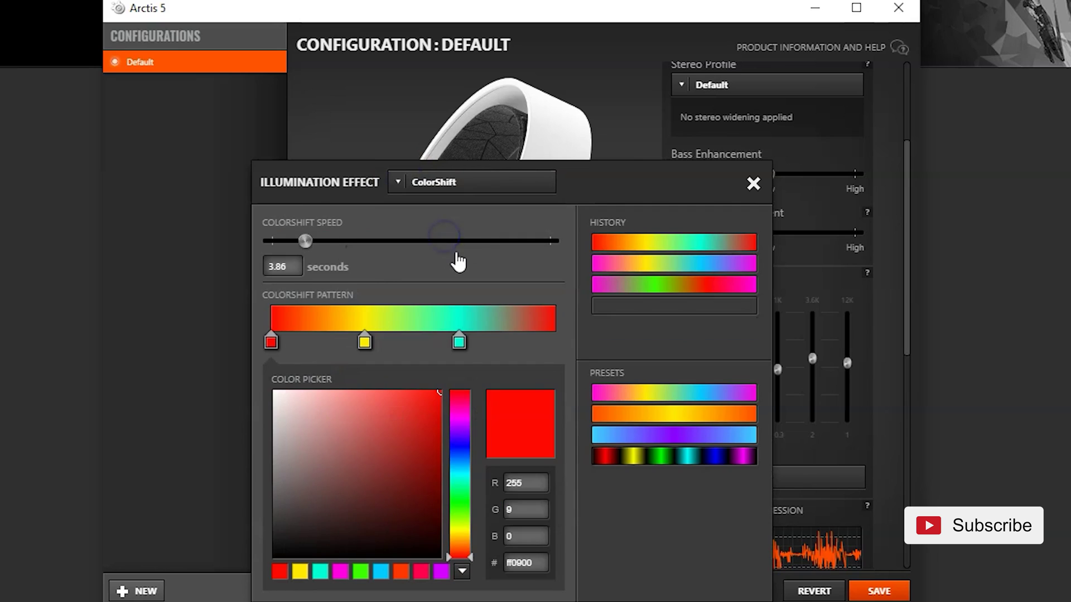
left_click(327, 319)
left_click(336, 319)
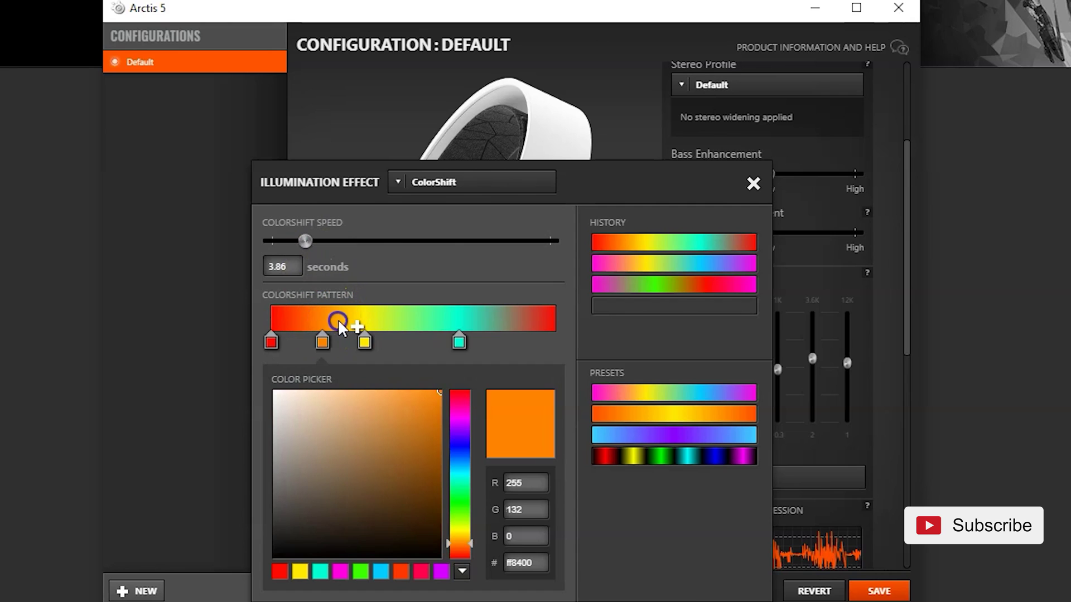
left_click(392, 318)
left_click(428, 320)
left_click(444, 319)
left_click(478, 318)
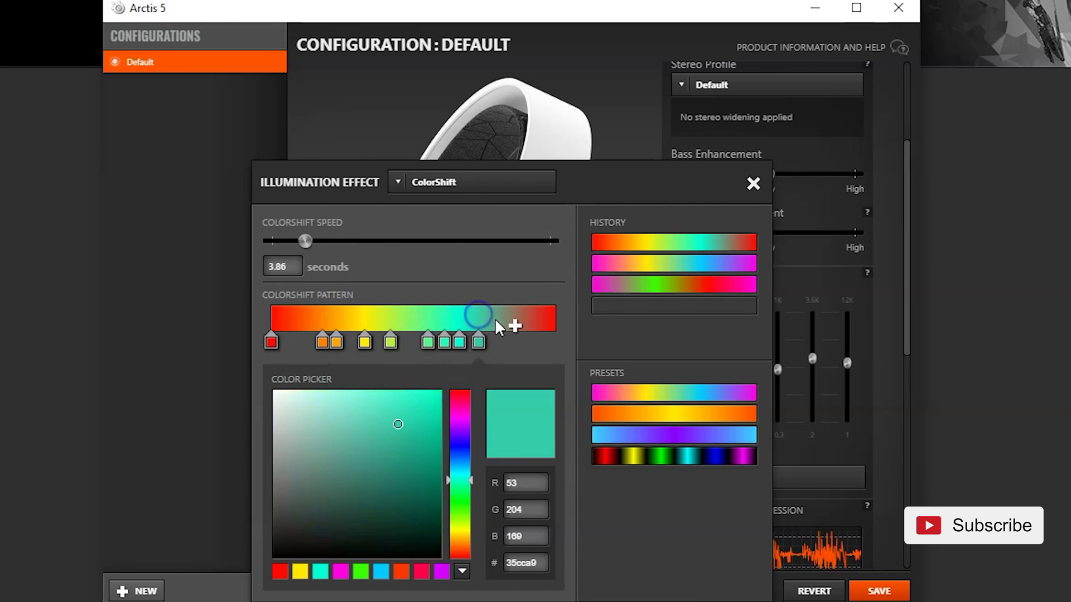
left_click(496, 318)
left_click(513, 317)
left_click(530, 316)
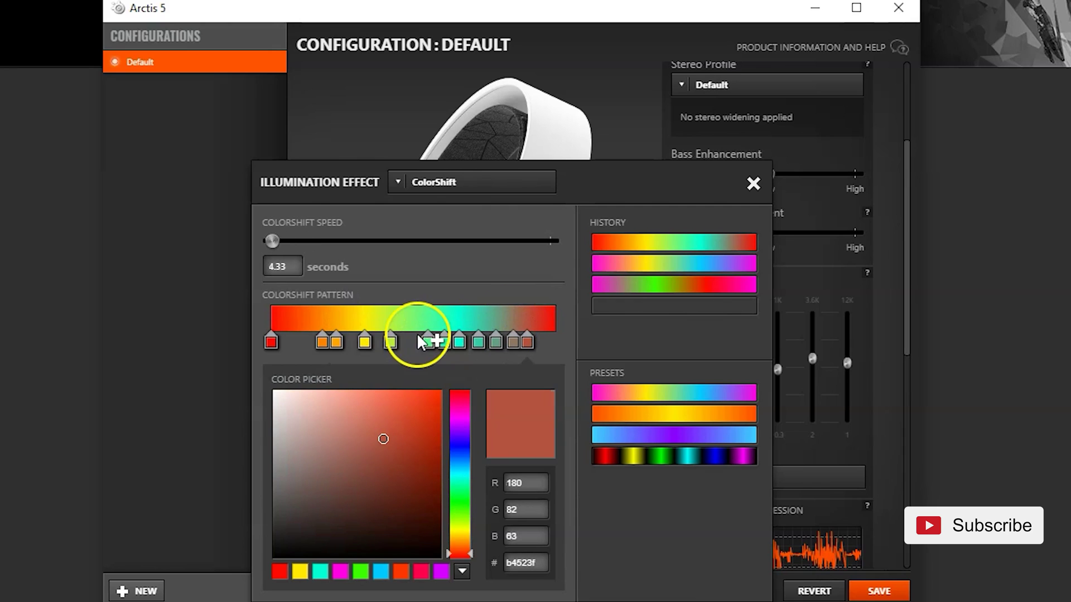
left_click(408, 321)
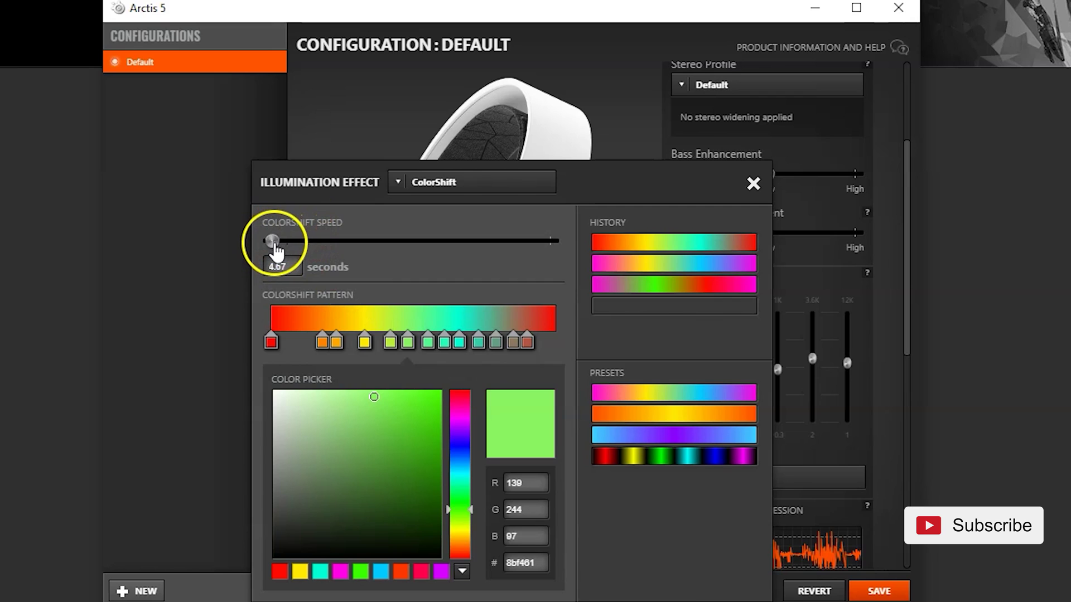
left_click_drag(272, 242, 340, 248)
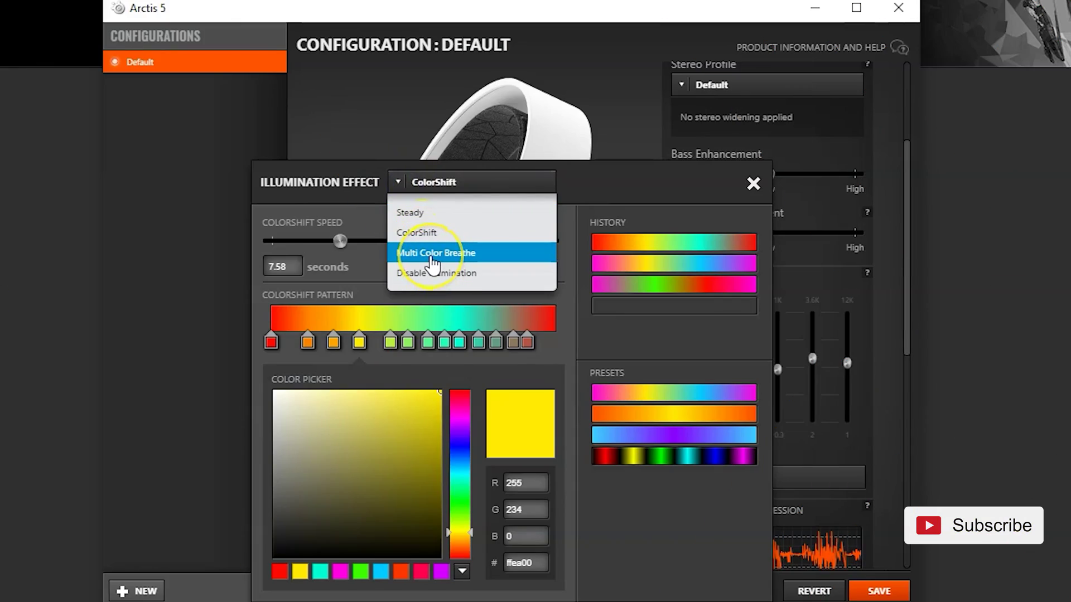
Choose Multi Color Breathe and move its stops: magenta ~5%, green ~31%, blue ~56%, red ~81%
left_click(433, 256)
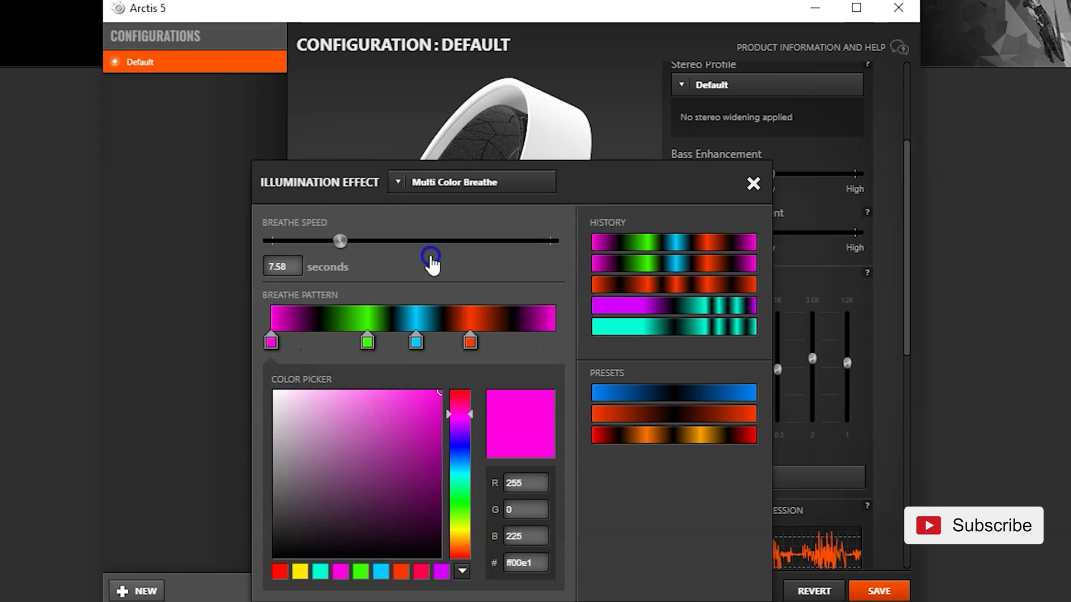
left_click_drag(471, 342, 497, 345)
left_click(419, 343)
left_click_drag(419, 344, 437, 343)
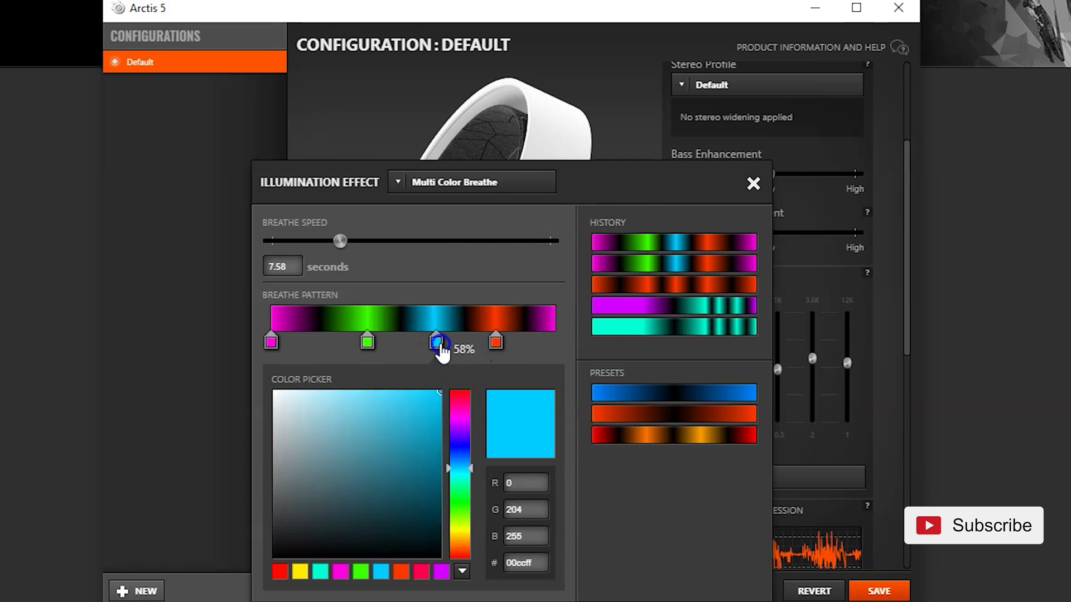
left_click_drag(367, 343, 356, 354)
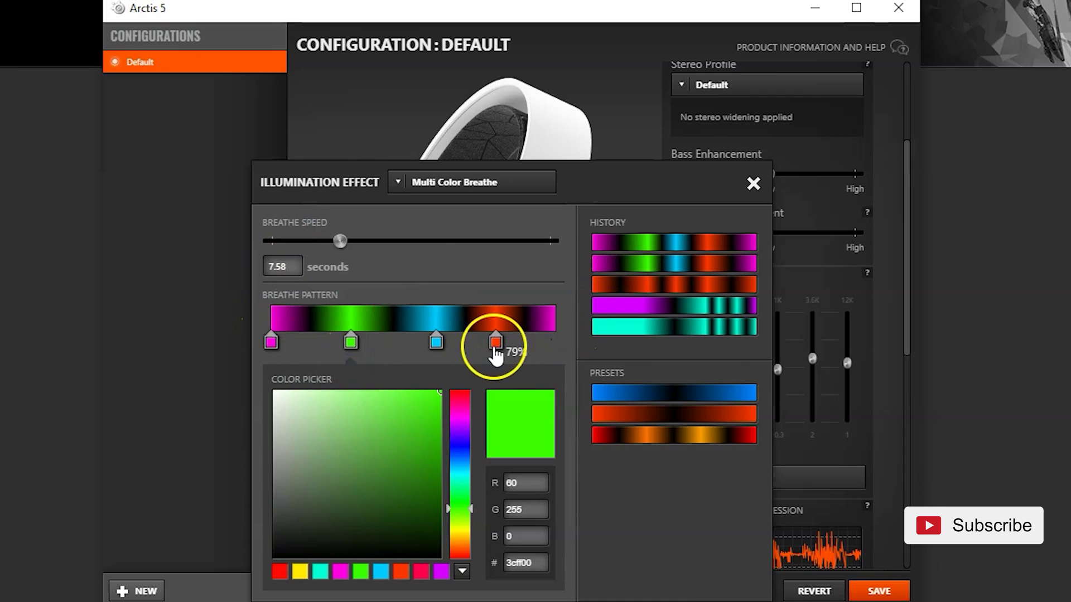
left_click_drag(495, 342, 432, 343)
left_click(438, 343)
left_click_drag(351, 343, 355, 343)
left_click(273, 343)
left_click_drag(277, 352, 287, 347)
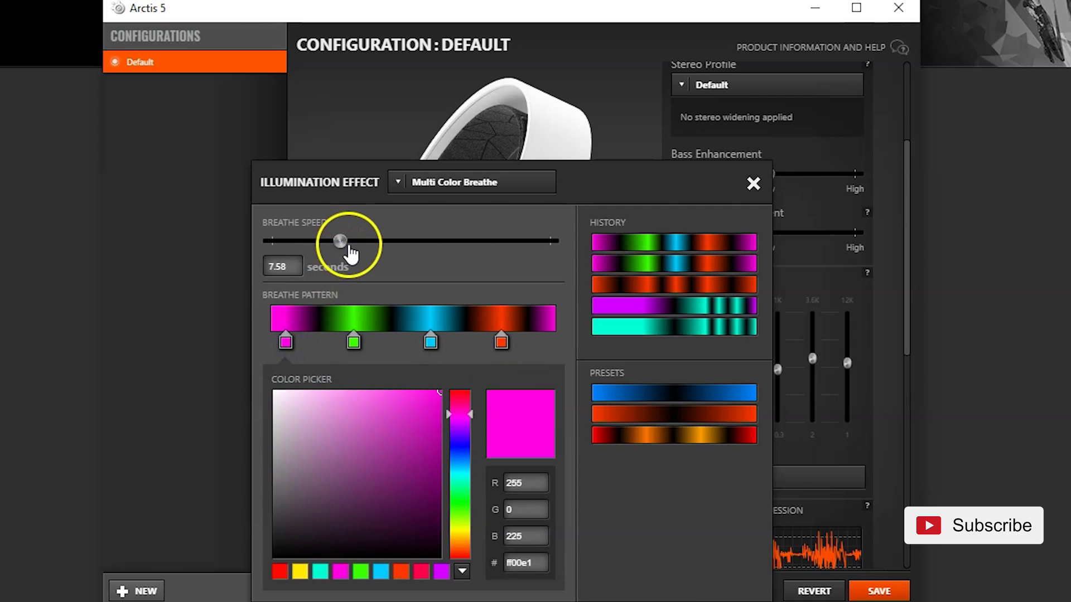
Slow the Breathe Speed to 15.41 seconds
left_click_drag(351, 254, 415, 254)
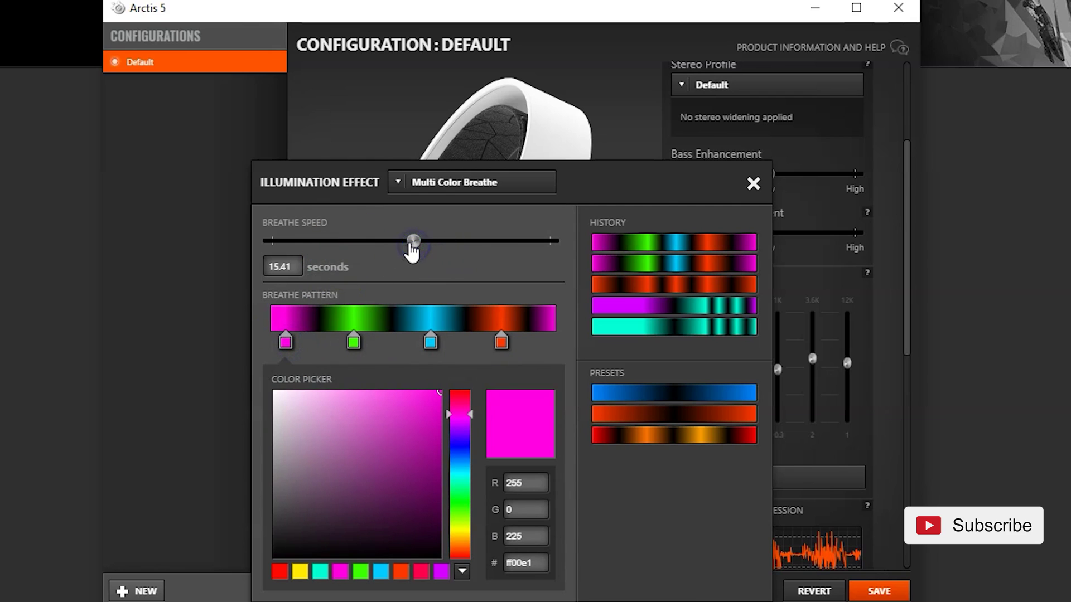
left_click(286, 345)
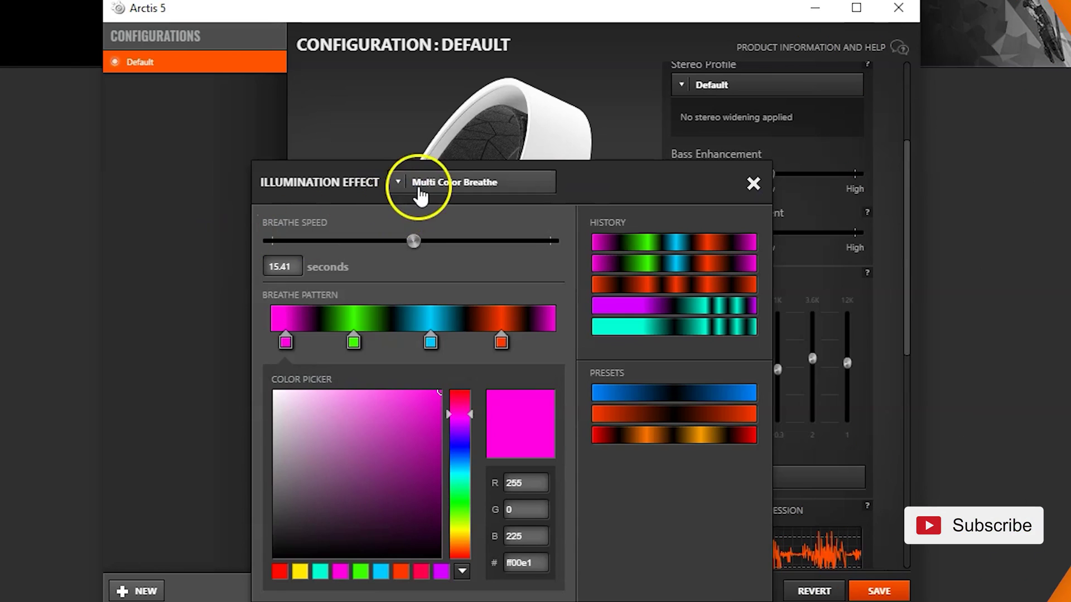
left_click(421, 194)
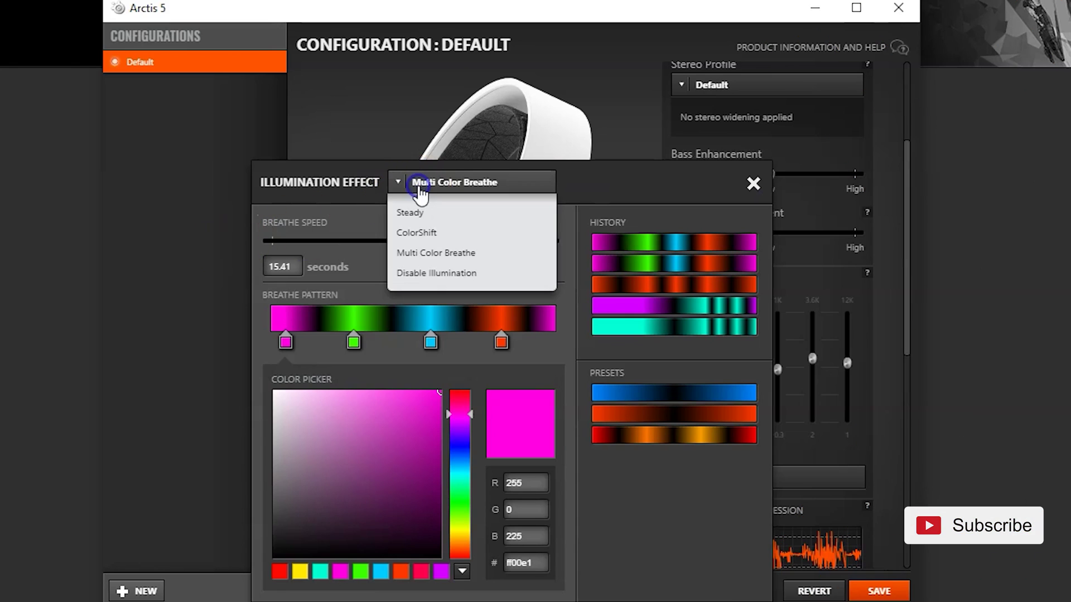
Close the Illumination Effect dialog and save the Arctis 5 configuration
left_click(754, 184)
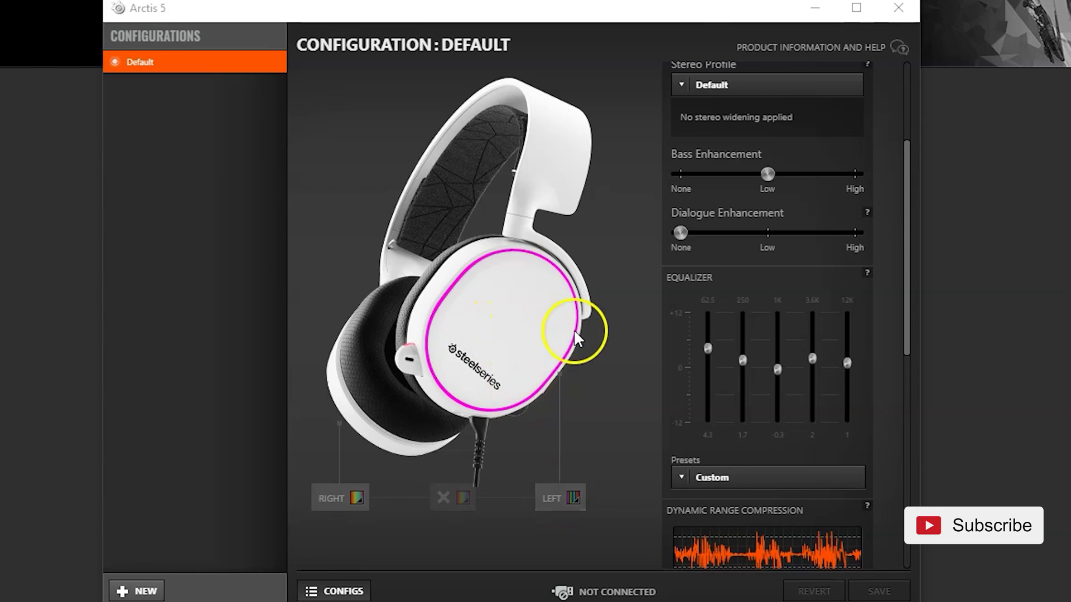
scroll(764, 296, "up", 3)
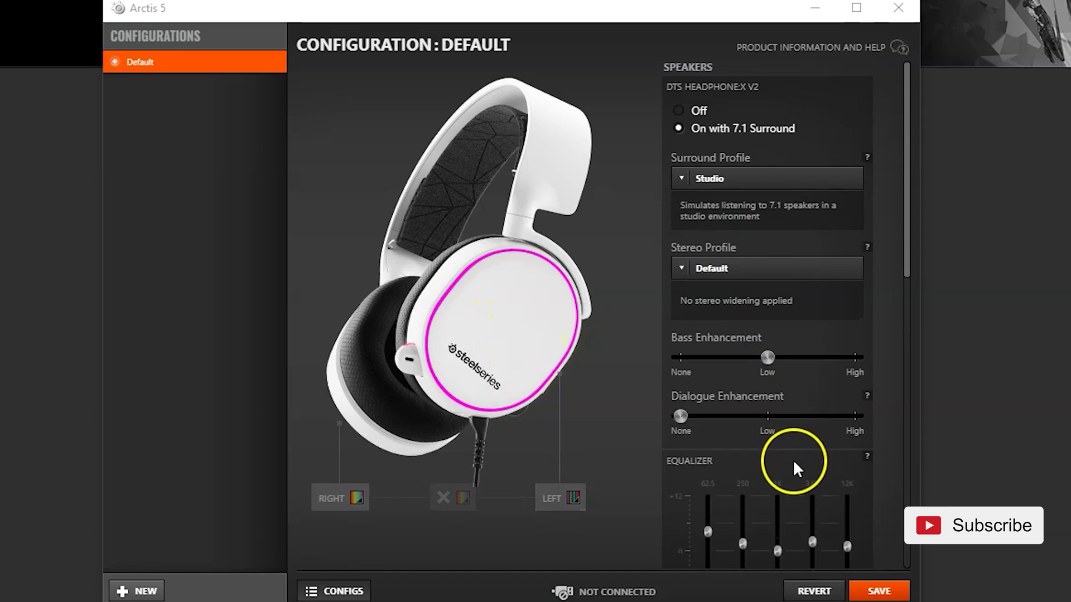
scroll(781, 461, "down", 3)
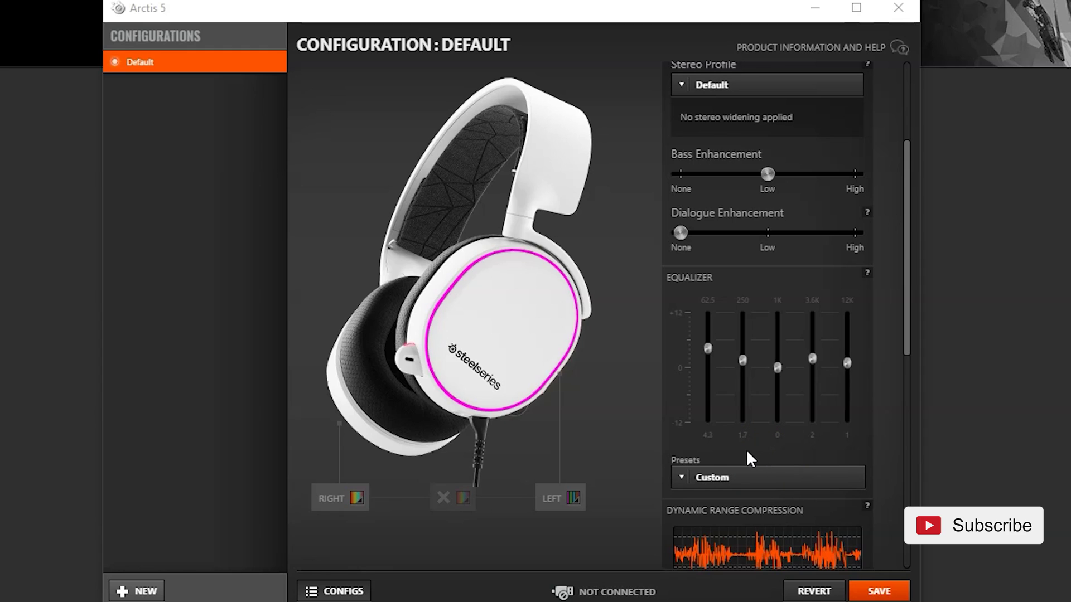
left_click(839, 535)
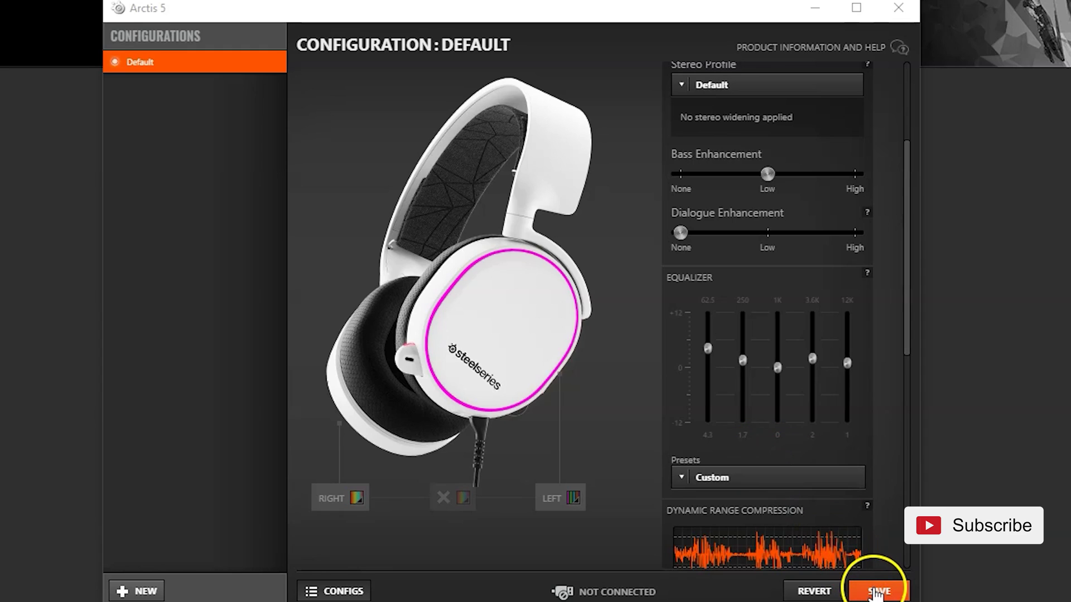